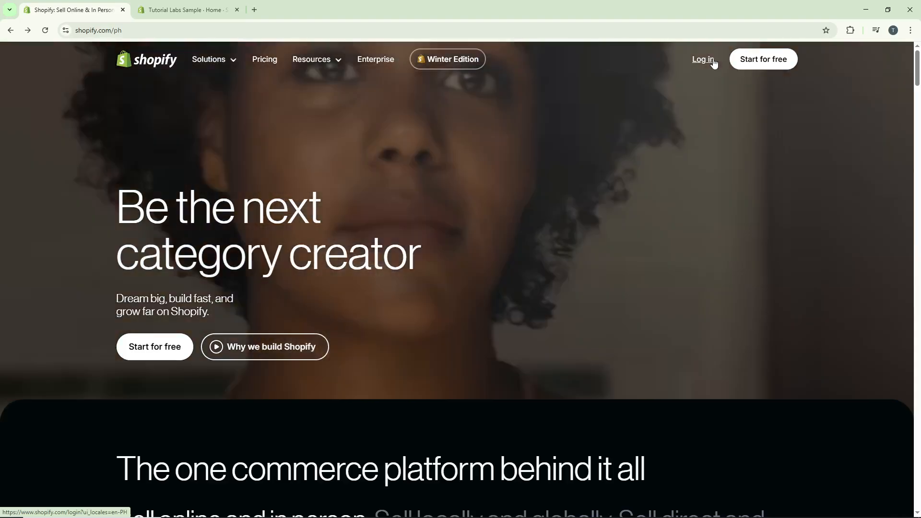
Switch to the Tutorial Labs Sample store admin and open the Shopify App Store from its app settings.
key("ctrl+Tab")
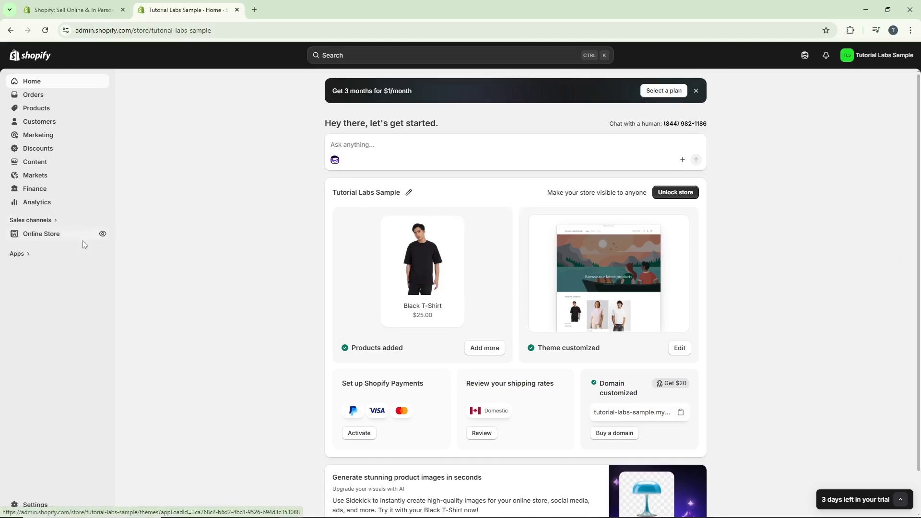
left_click(35, 506)
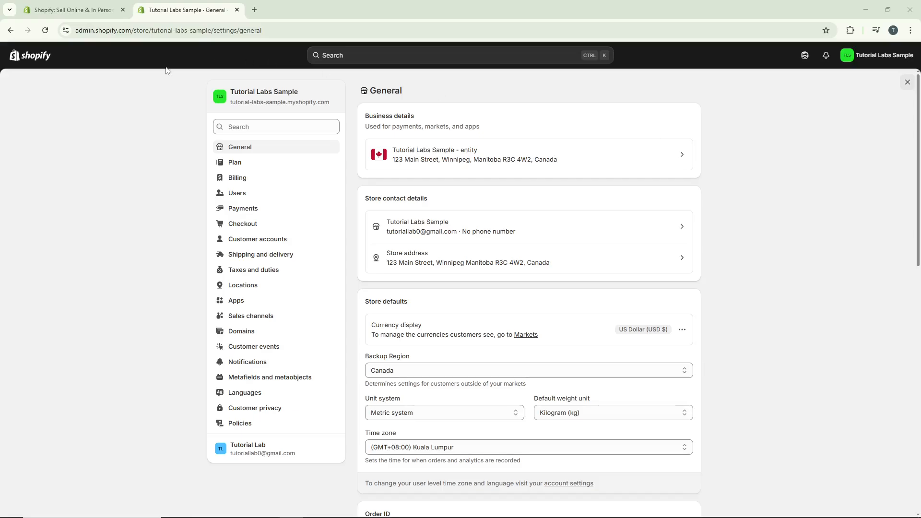
left_click(267, 308)
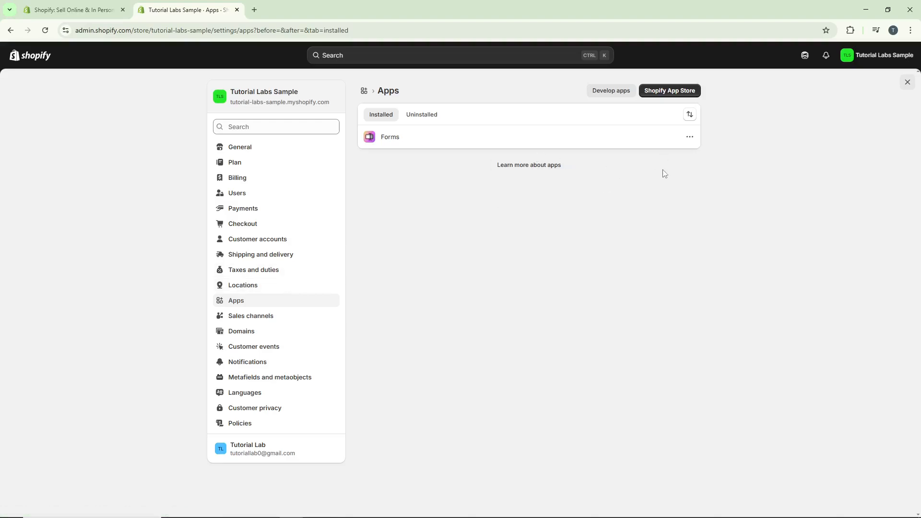
left_click(674, 92)
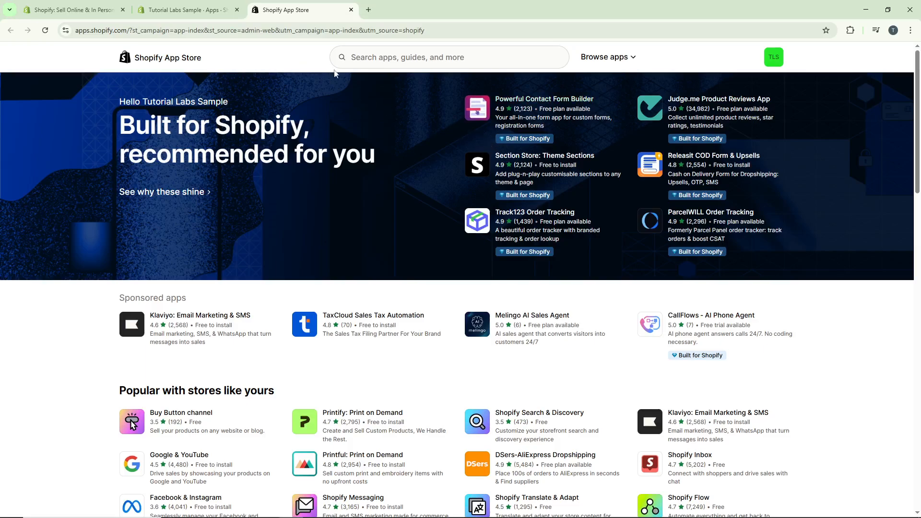
Search the Shopify App Store for "restock alert and waiting list".
left_click(416, 62)
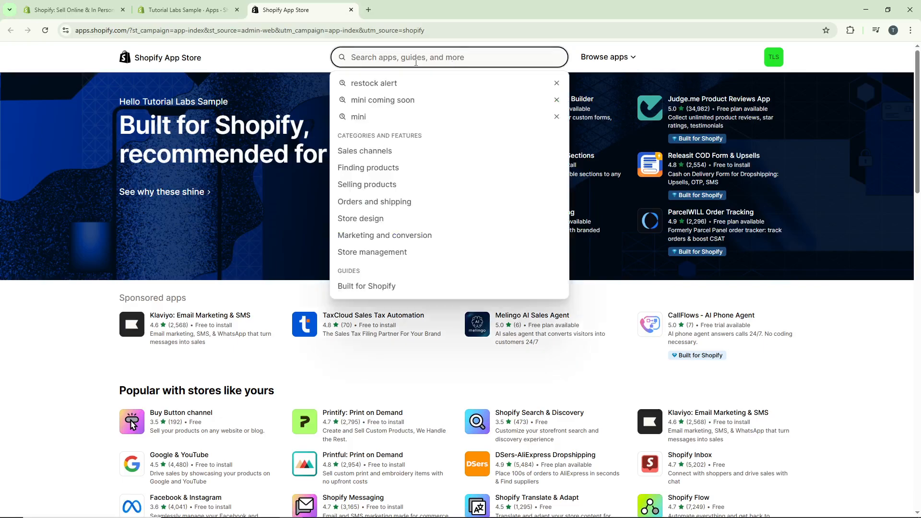
type("estock alert and waiting list")
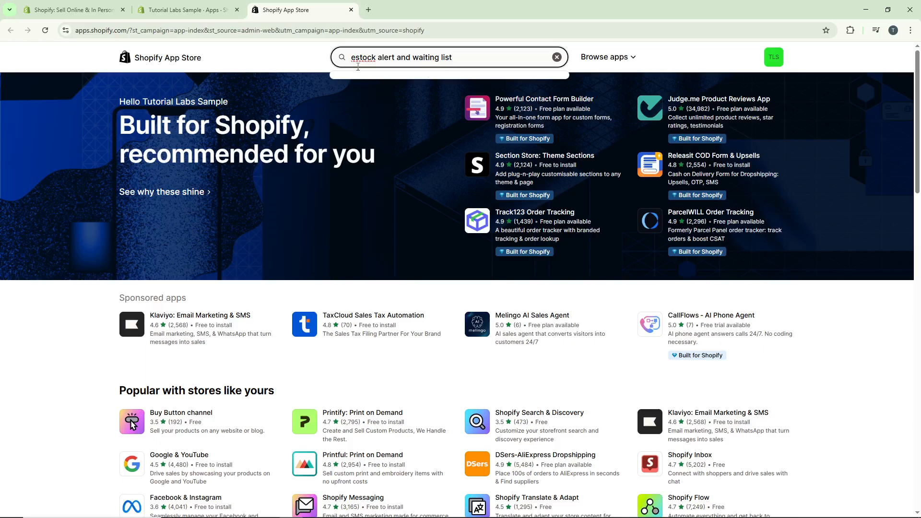
left_click(352, 58)
type("r")
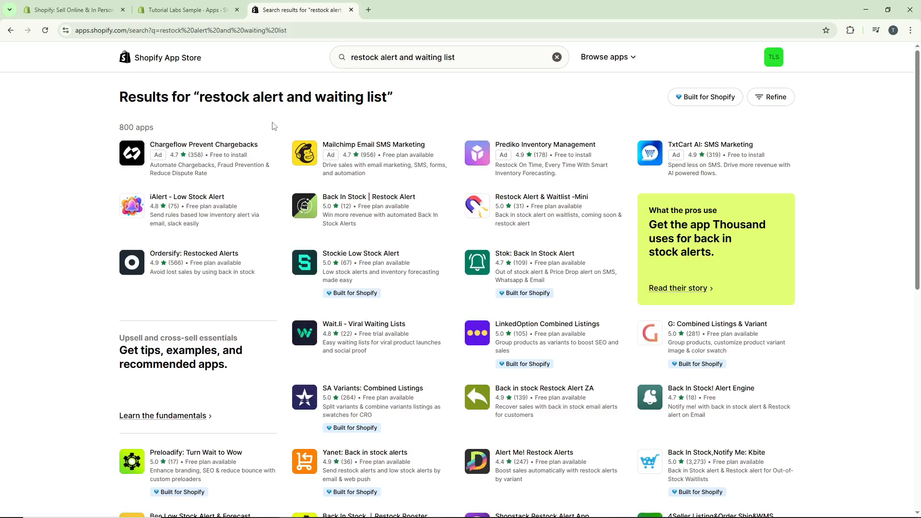
Install the Restock Alert & Waitlist -Mini app on the store, accepting its requested data access.
left_click(564, 206)
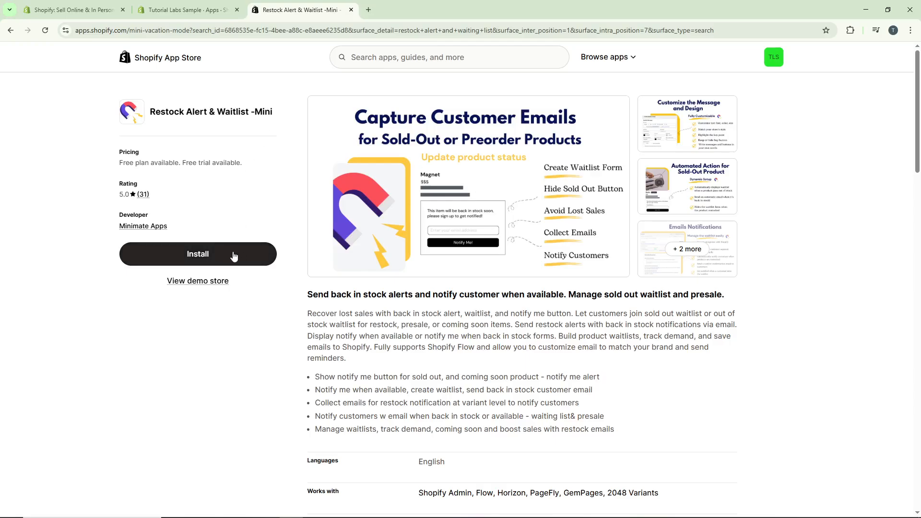
left_click(234, 256)
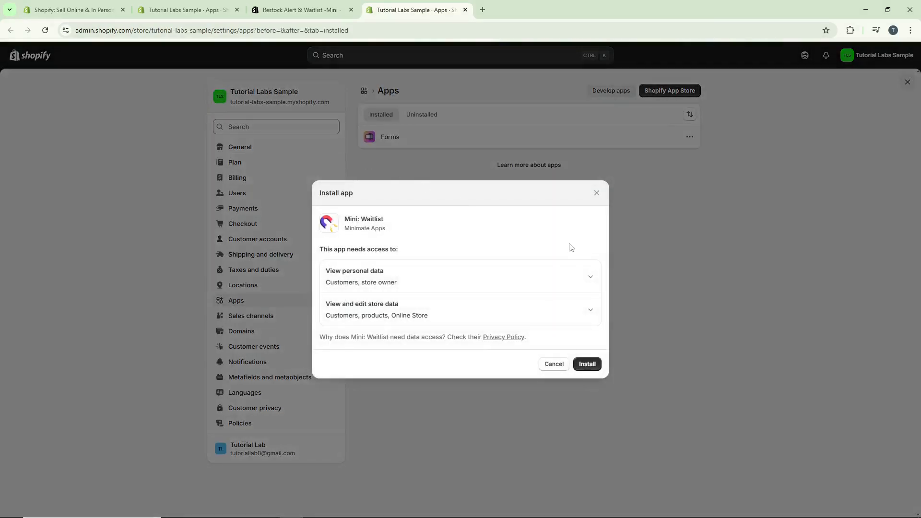
left_click(590, 367)
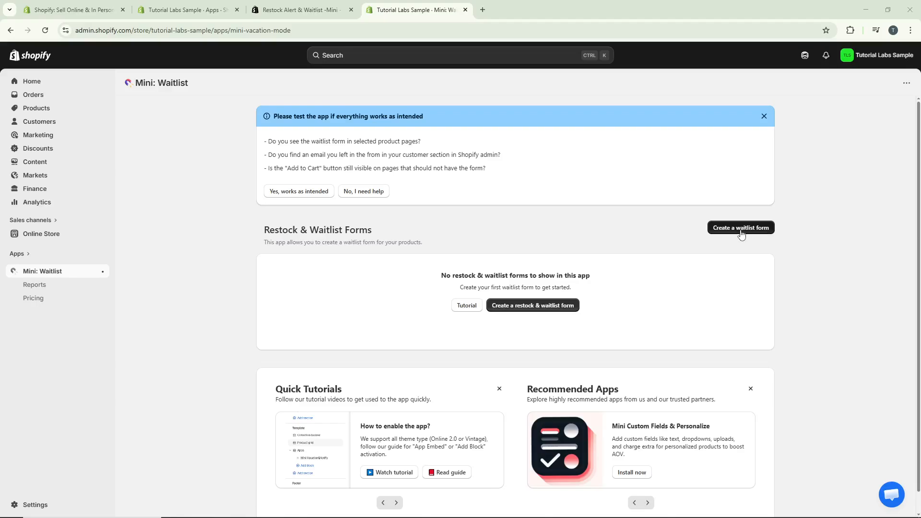
Create a new waitlist form and review its text, color, size and marketing format settings.
left_click(741, 229)
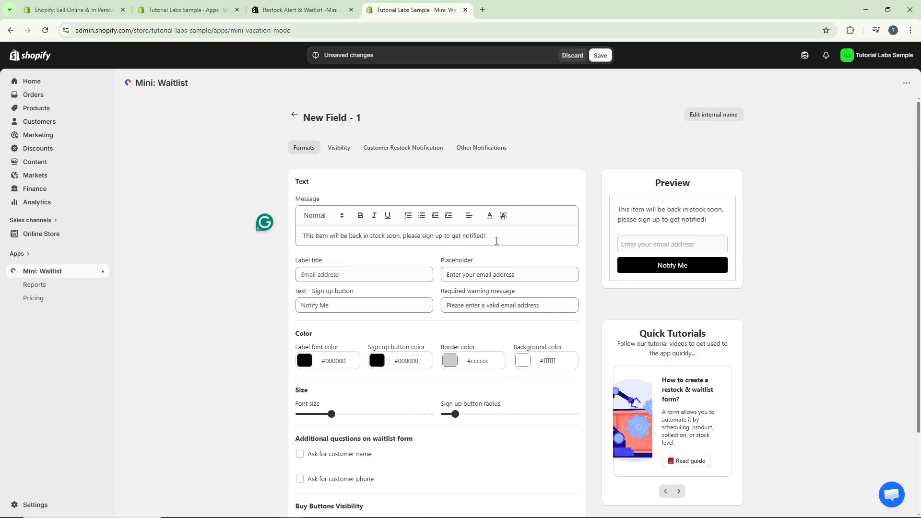
left_click(504, 271)
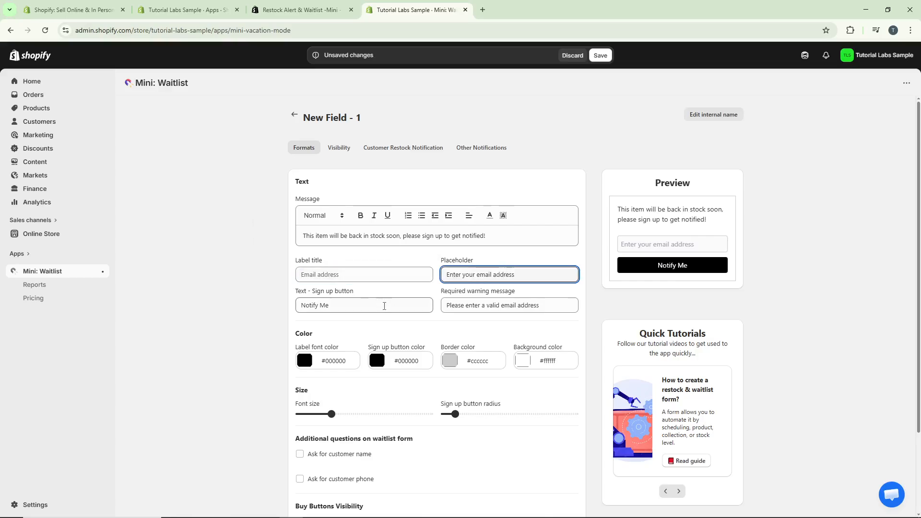
left_click(384, 306)
left_click(533, 305)
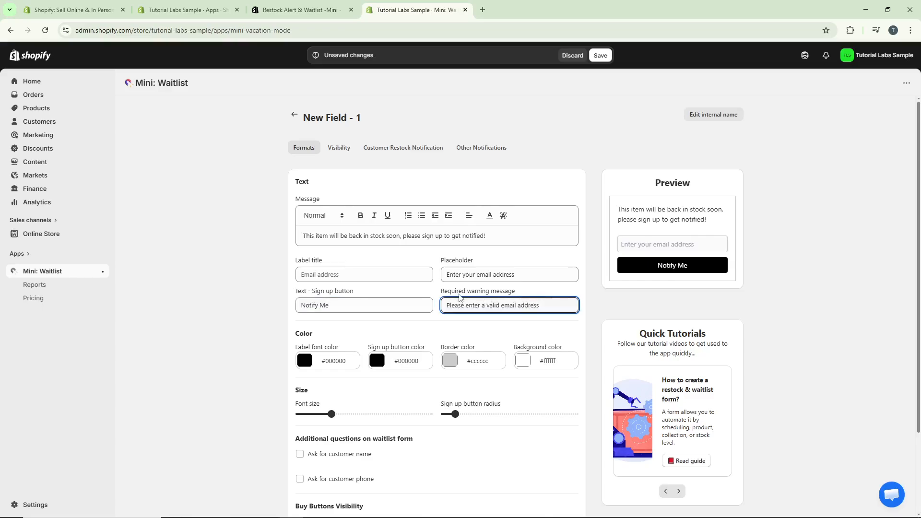
scroll(442, 296, "down", 1)
scroll(379, 269, "down", 1)
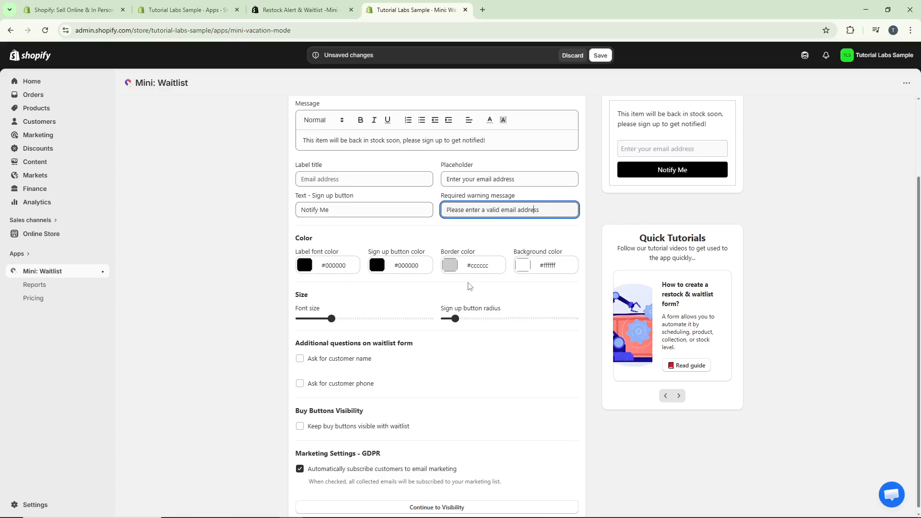
scroll(469, 286, "up", 2)
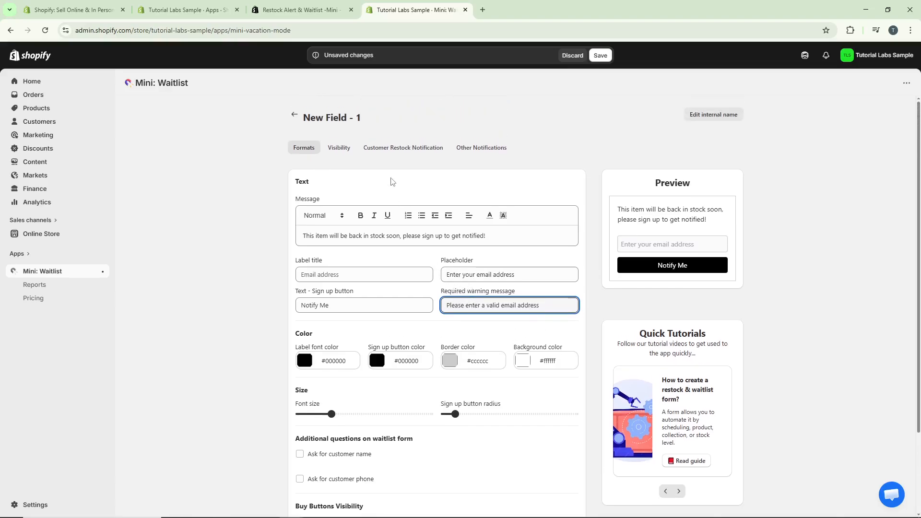
Limit the waitlist form's visibility to the specific product Black T-Shirt and save the form.
left_click(340, 153)
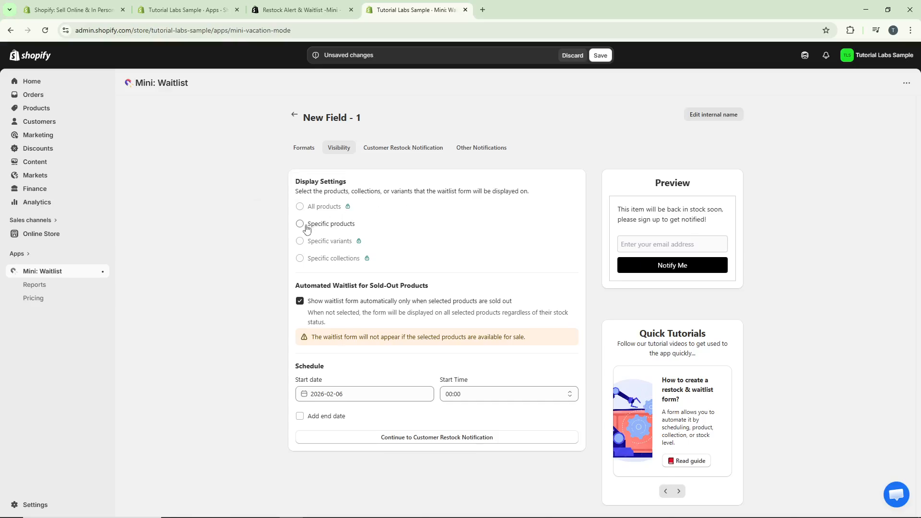
left_click(301, 225)
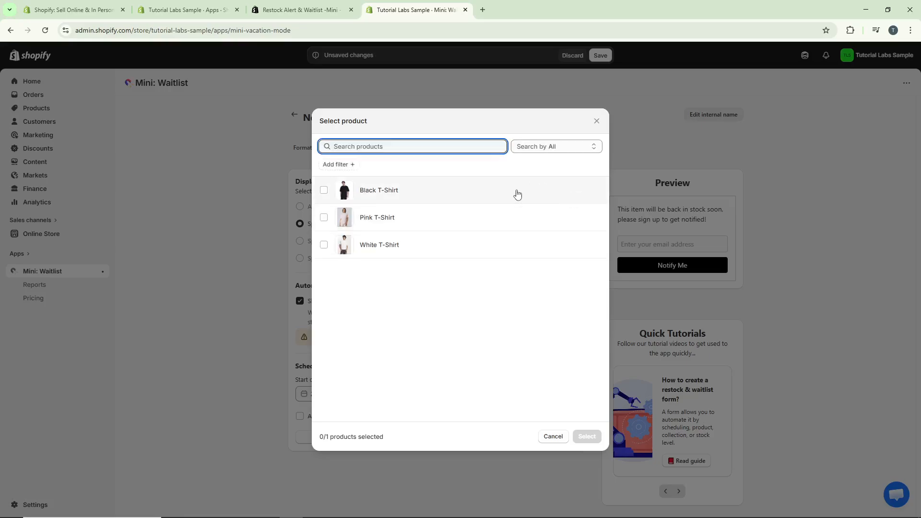
left_click(473, 126)
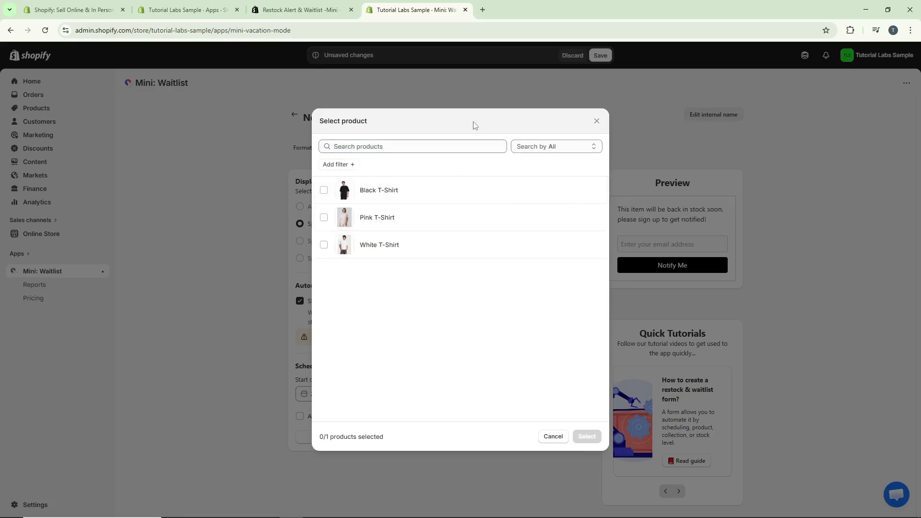
left_click(324, 191)
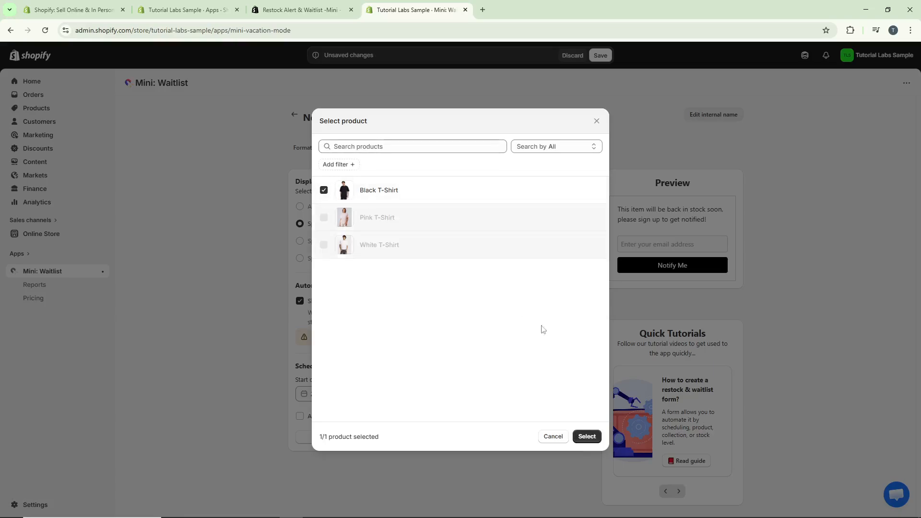
left_click(587, 437)
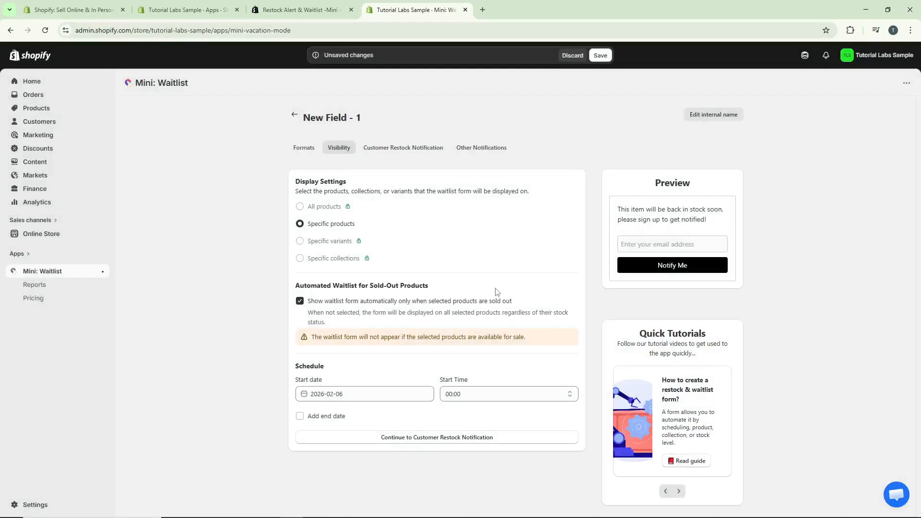
left_click(601, 55)
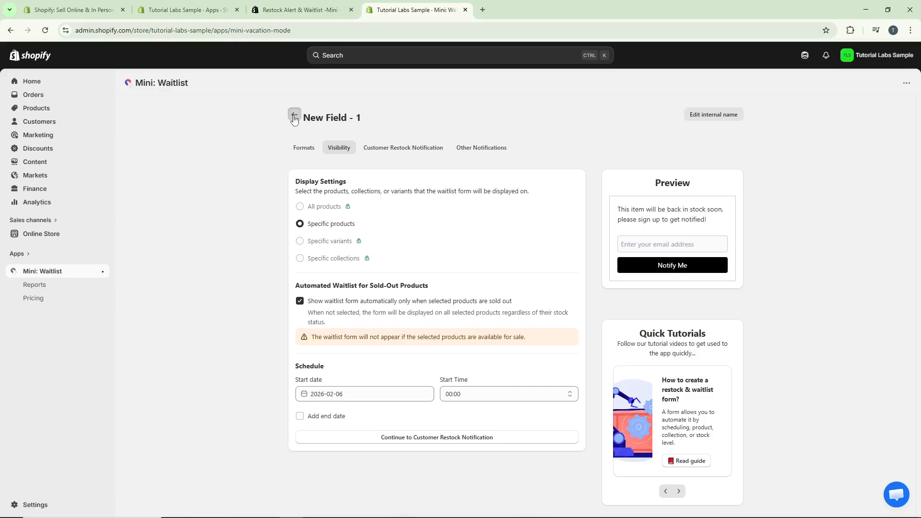
Return to the waitlist forms overview and read the notice about testing the app.
left_click(294, 115)
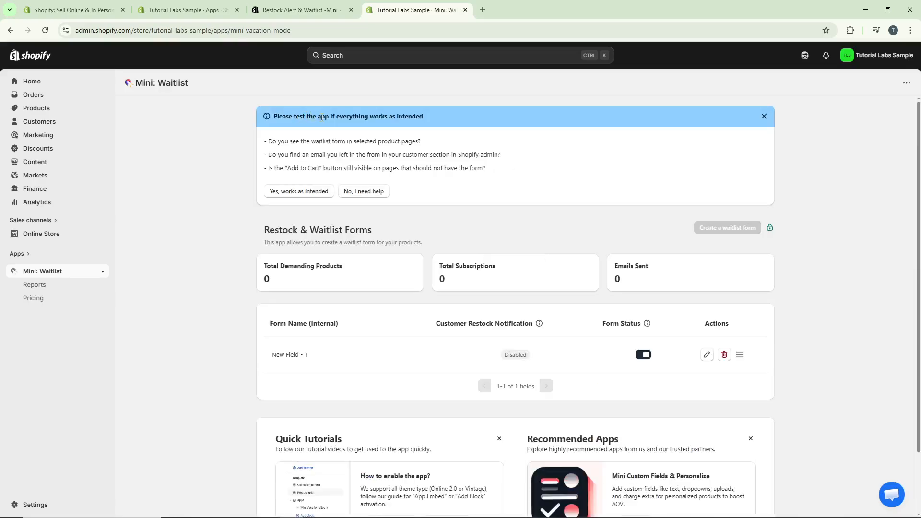
left_click_drag(443, 120, 306, 119)
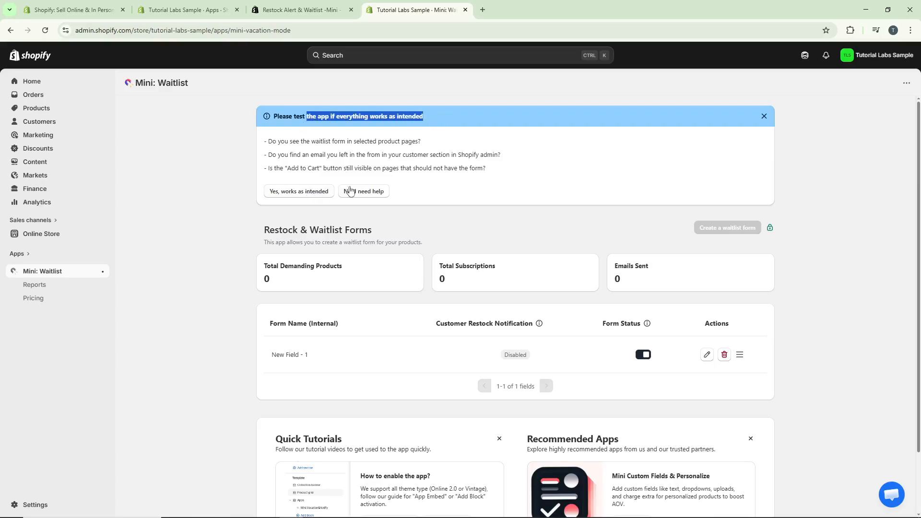
left_click(470, 150)
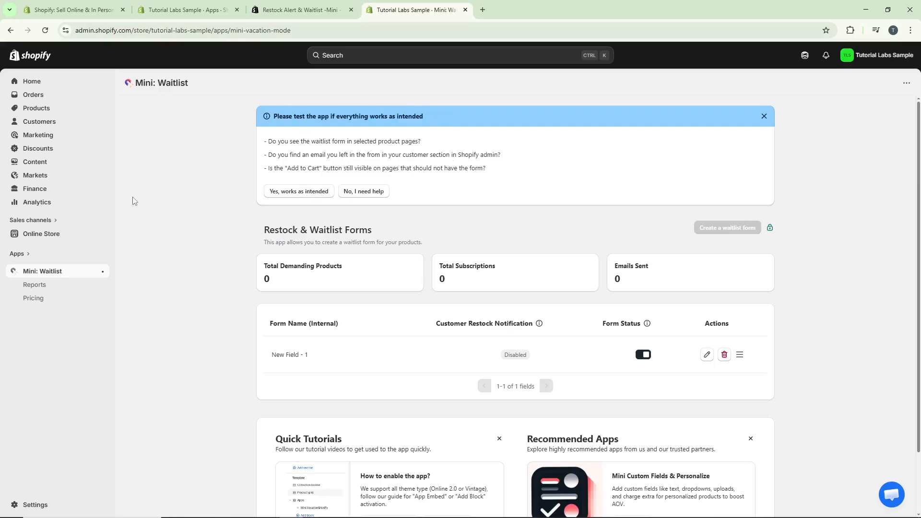
Enable the Vacation&Notify Embed of Mini: Waitlist in the live Dawn theme's app embeds and save the theme.
left_click(83, 236)
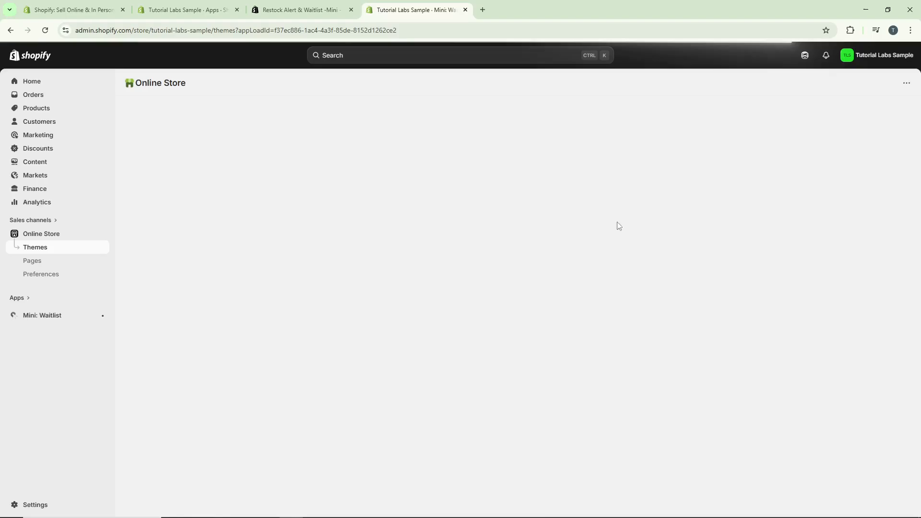
left_click(711, 320)
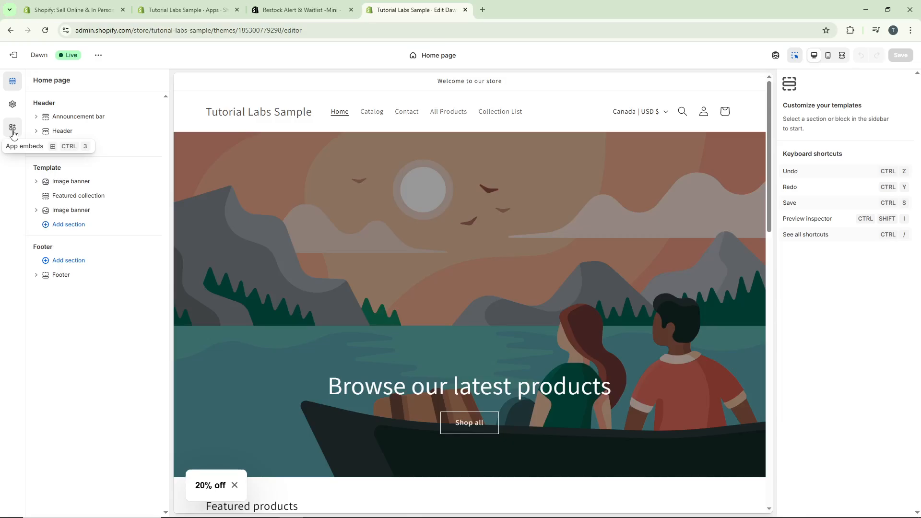
left_click(13, 129)
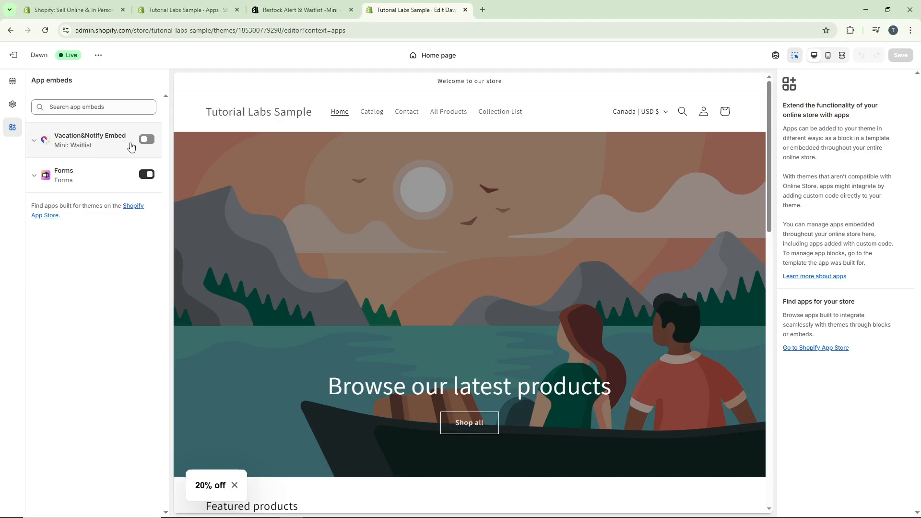
left_click(146, 140)
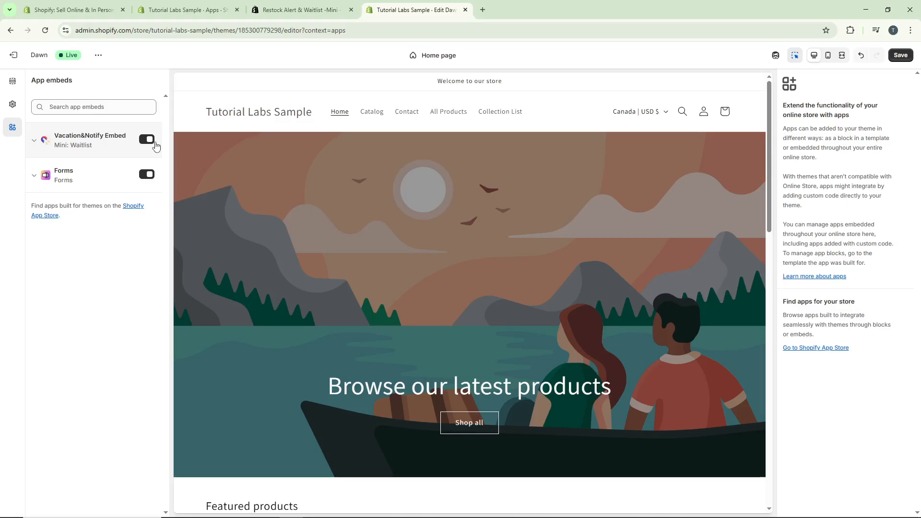
left_click(900, 56)
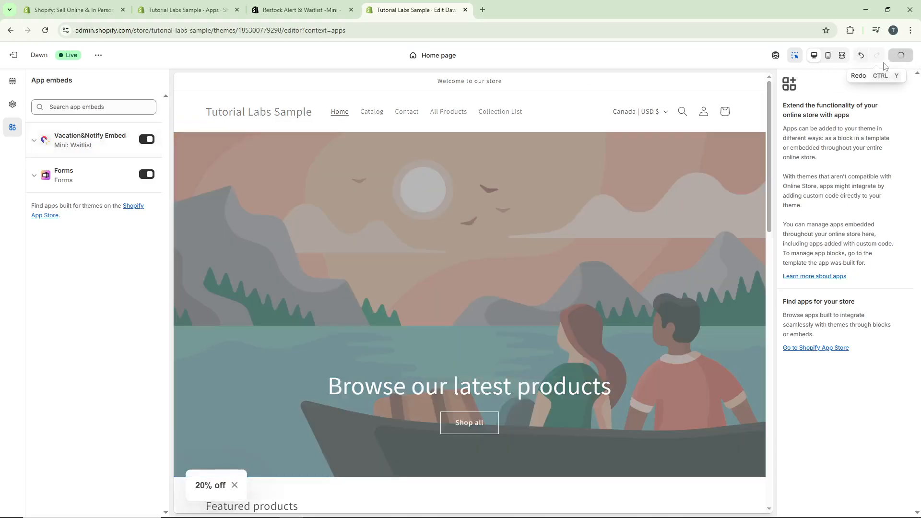